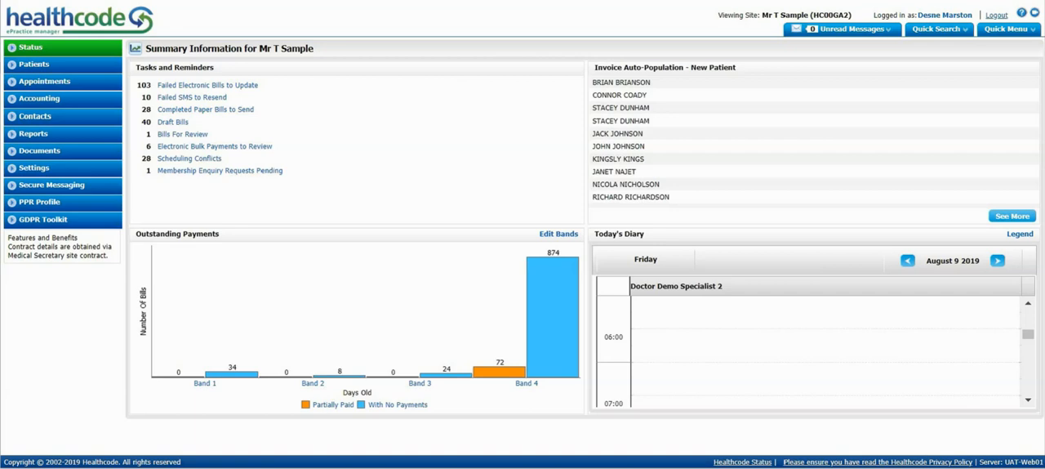
Start a new Quick eBill.
click(30, 101)
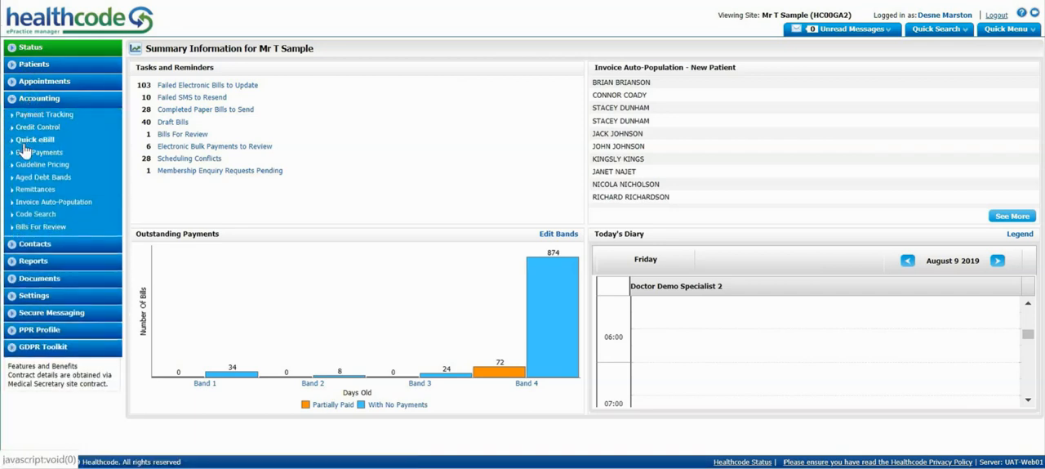
click(1011, 33)
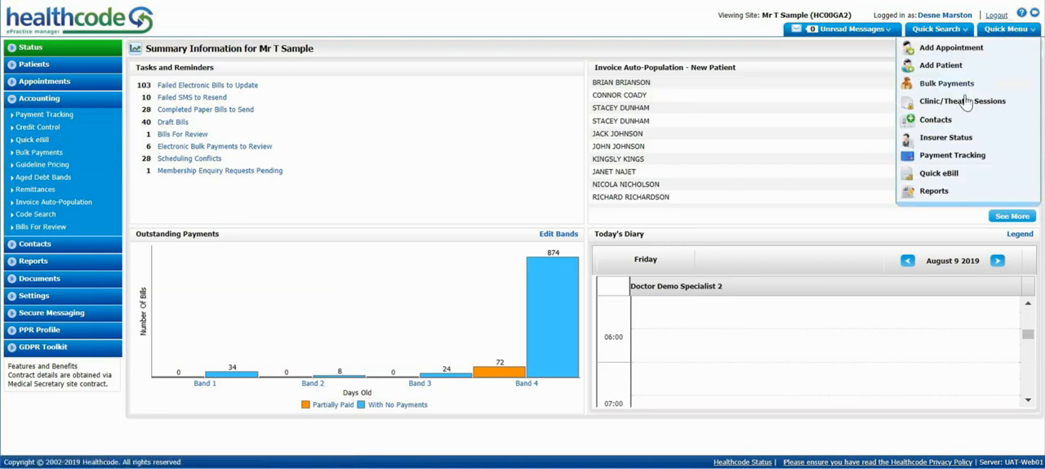
click(939, 174)
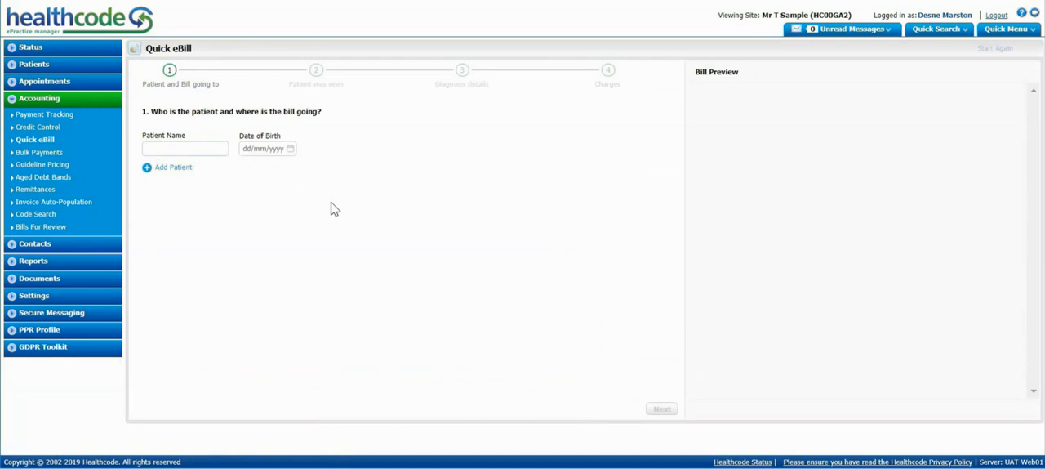
text(Blogg)
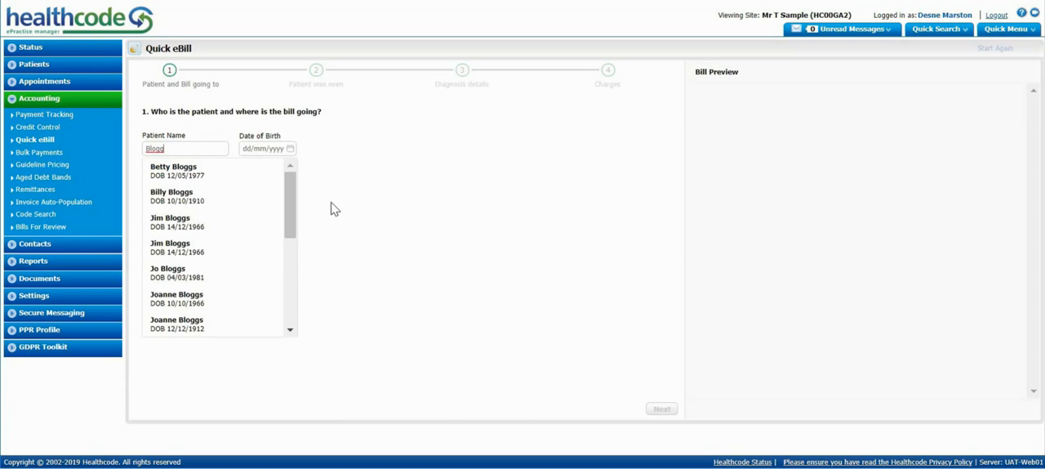
drag(220, 149, 24, 134)
text(mars)
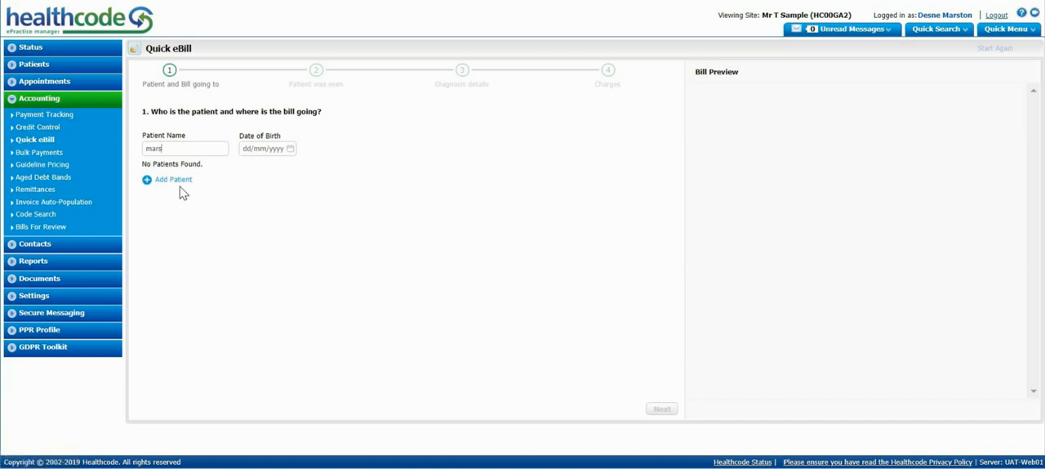
key(BackSpace)
key(BackSpace)
key(BackSpace)
key(BackSpace)
Search for the patient by partial surname and select the first of the three identically named records.
text(blogg)
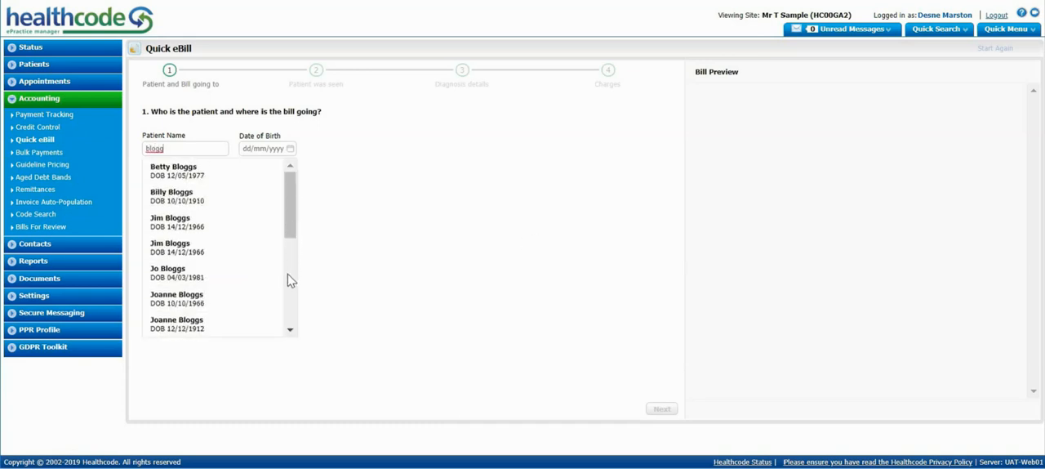
drag(286, 214, 292, 297)
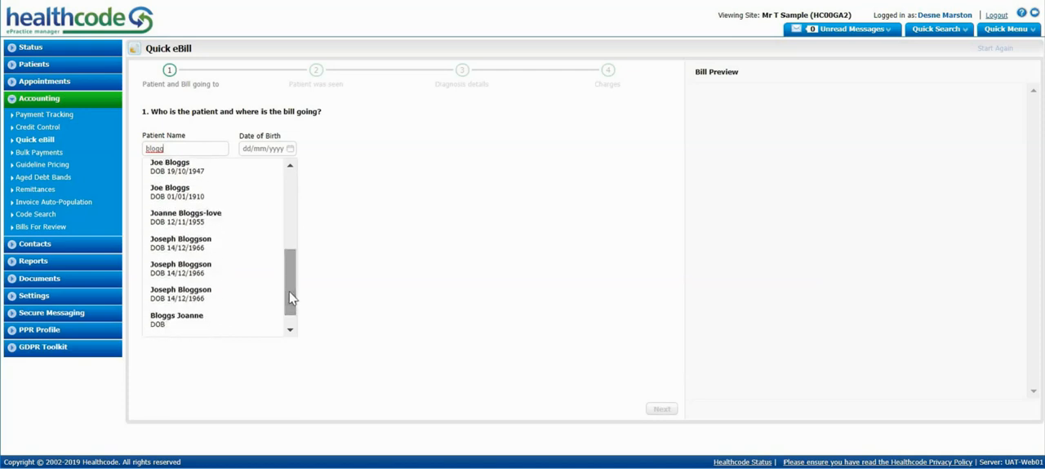
click(186, 248)
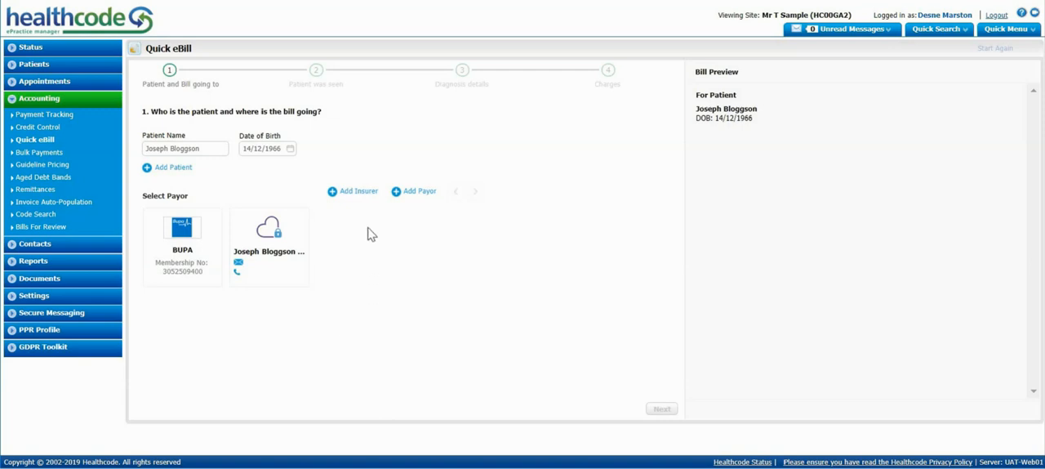
Check the Add Insurer form without adding an insurer, and continue the bill with BUPA as the payor.
click(360, 193)
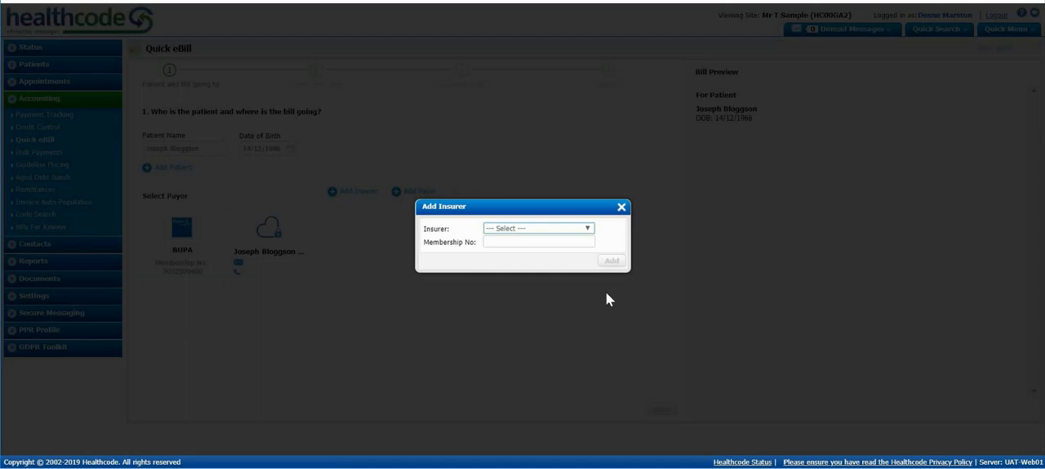
click(621, 208)
click(179, 260)
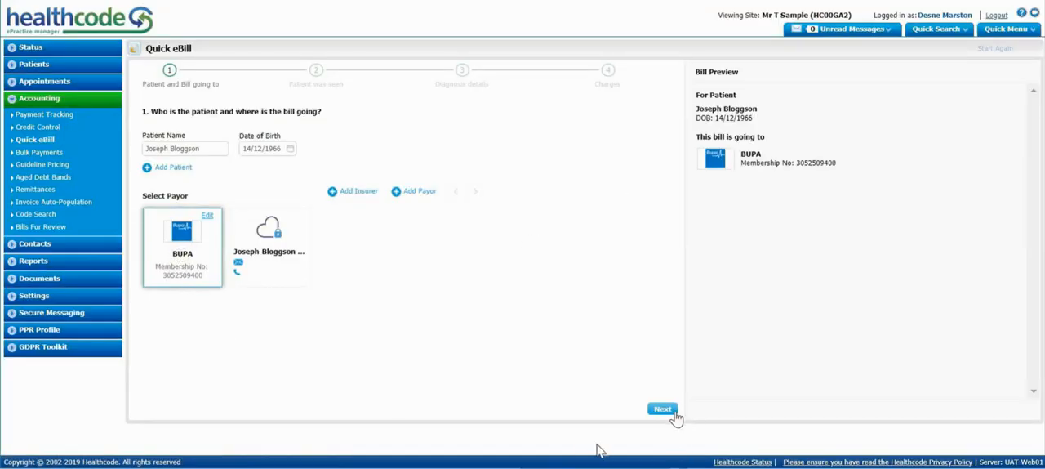
click(673, 416)
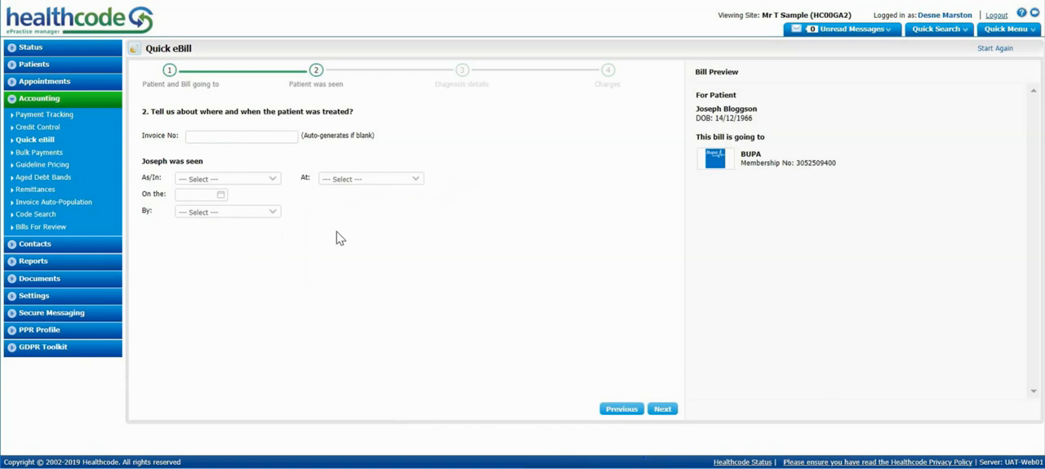
Leave the invoice number blank and record the patient as seen as Inpatient at Harley Street Clinic.
click(196, 134)
click(275, 179)
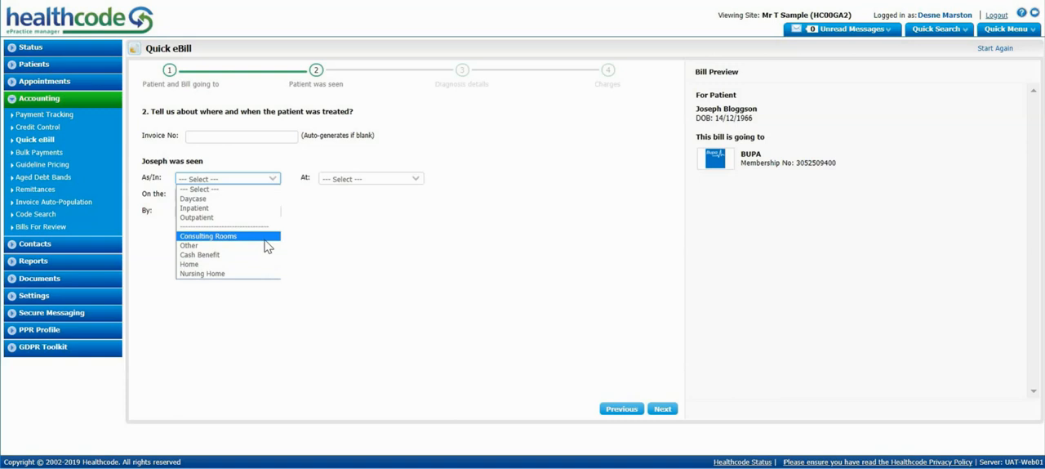
click(251, 211)
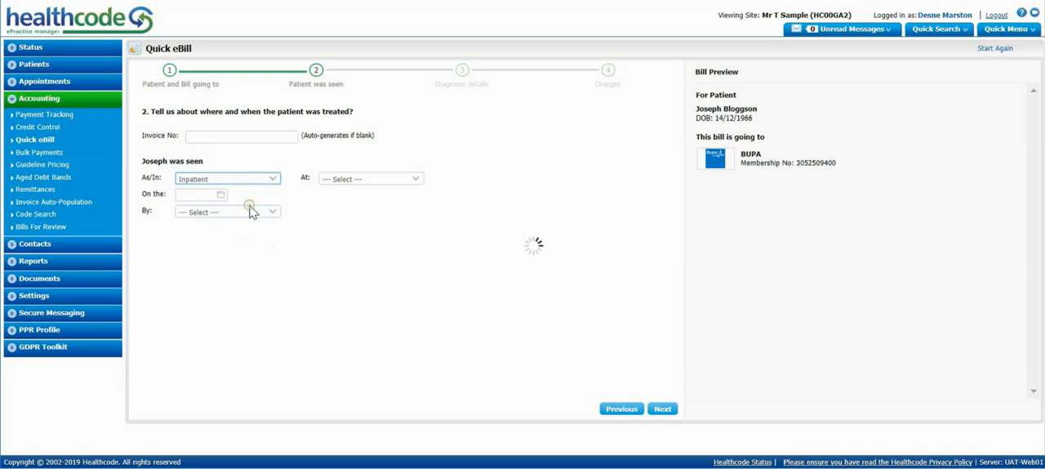
click(402, 186)
click(359, 196)
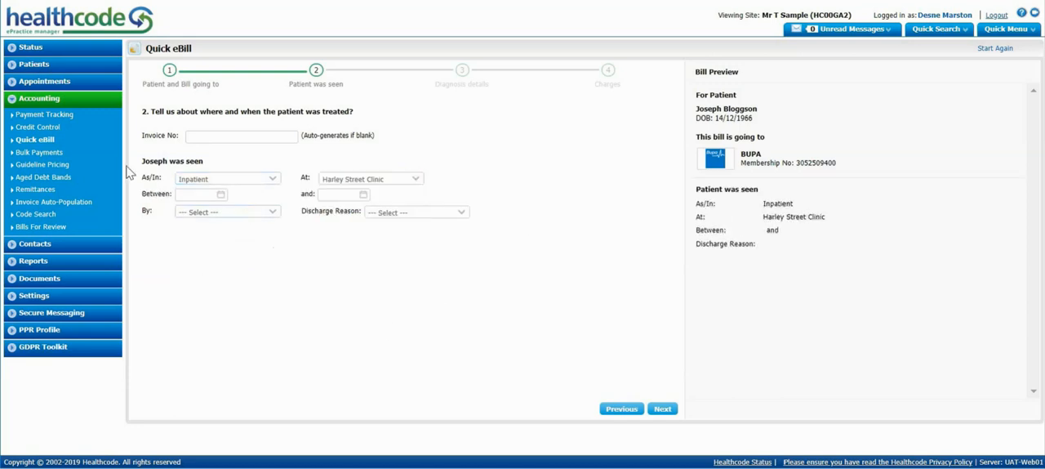
Set the inpatient stay between 08/07/2019 and 10/07/2019.
click(219, 195)
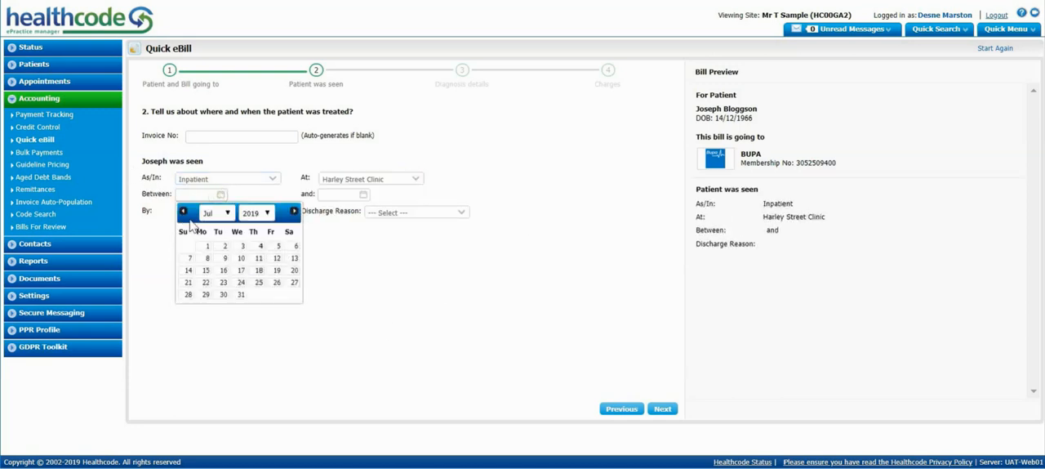
click(205, 260)
click(363, 194)
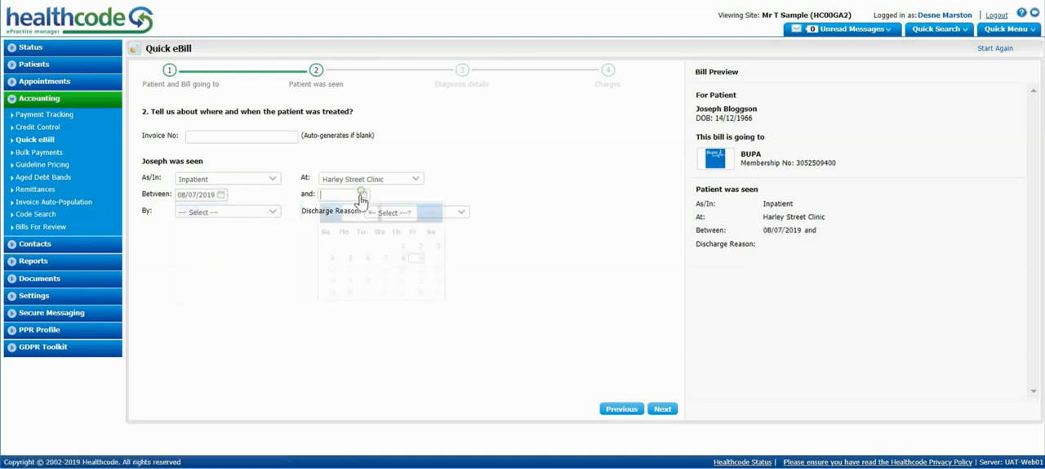
click(325, 212)
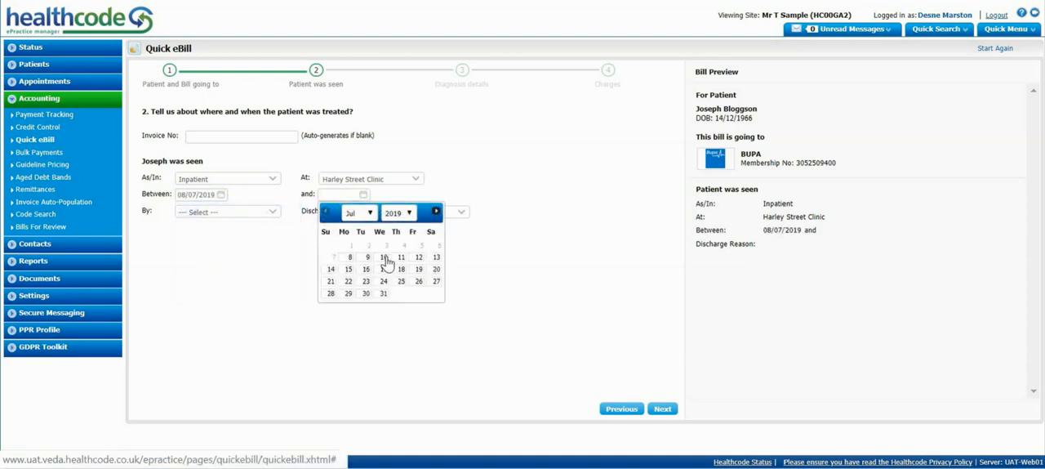
click(384, 258)
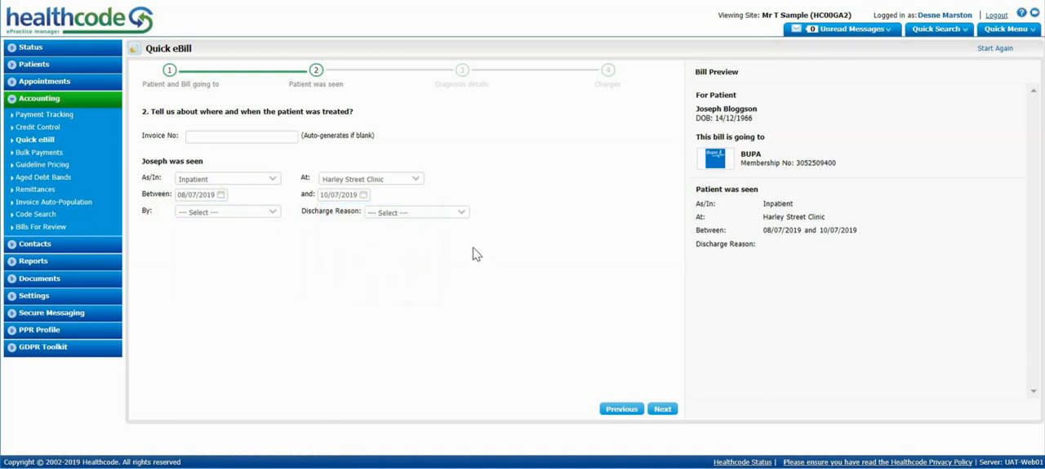
Set the discharge reason to Routine and choose the first listed doctor as the treating practitioner.
click(463, 213)
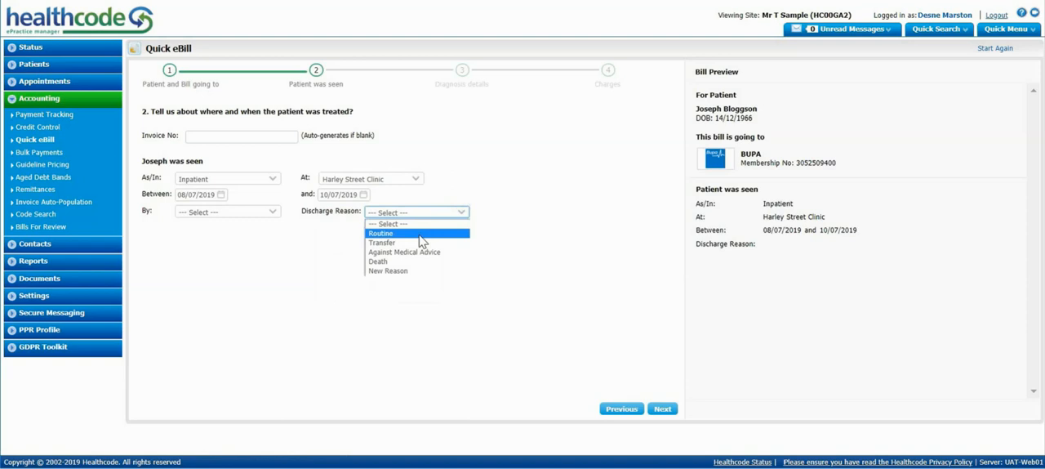
click(420, 235)
click(275, 215)
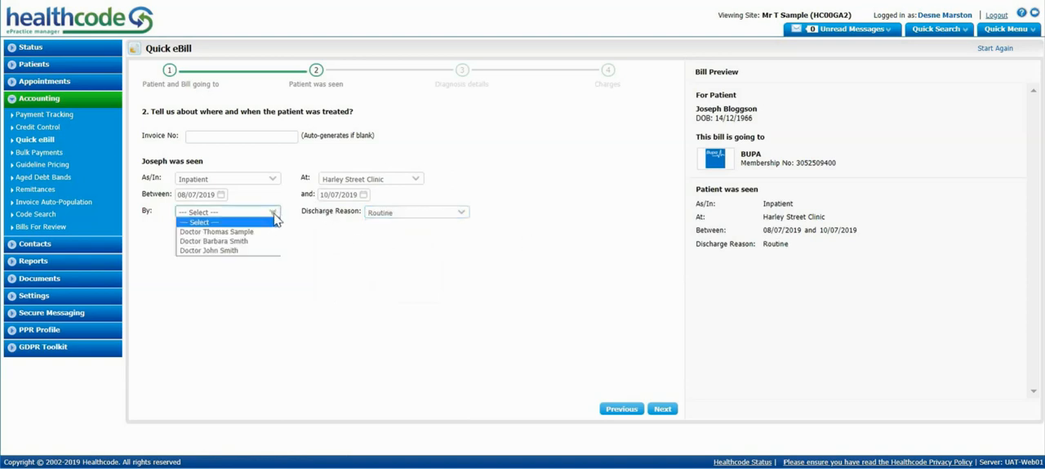
click(252, 236)
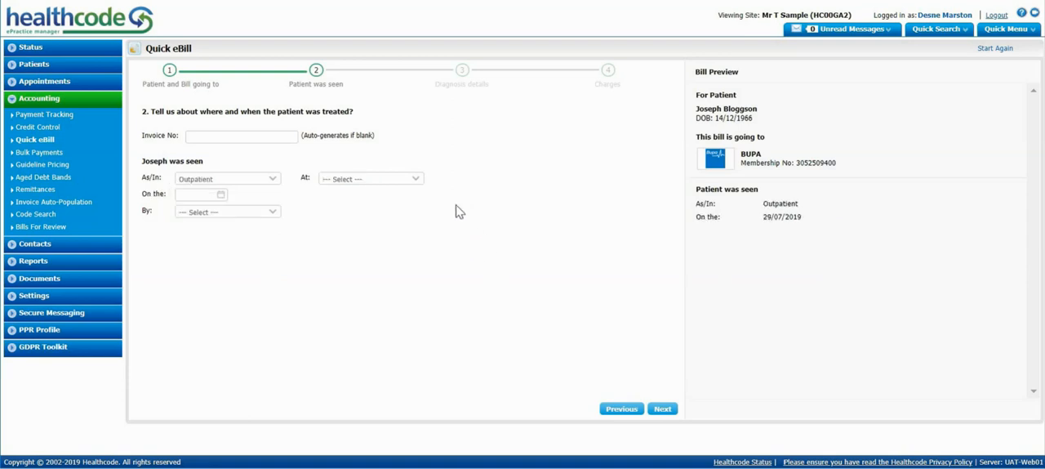
Complete the outpatient visit with Harley Street Clinic, 08/07/2019 and the first listed doctor, and continue to the diagnosis details.
click(419, 181)
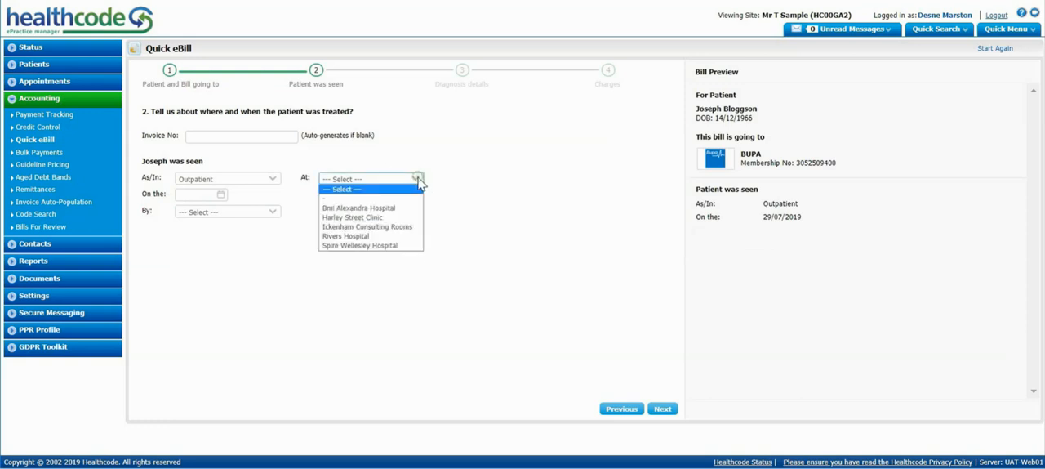
click(400, 217)
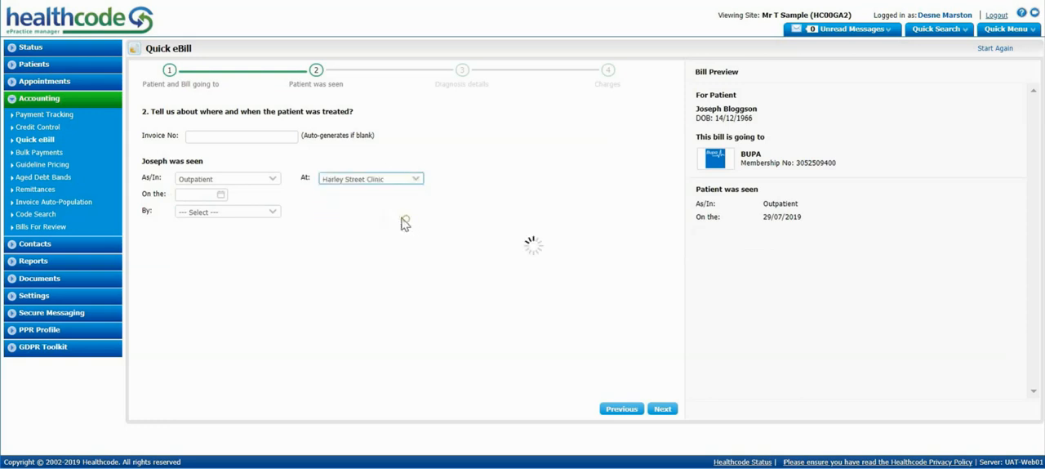
click(219, 194)
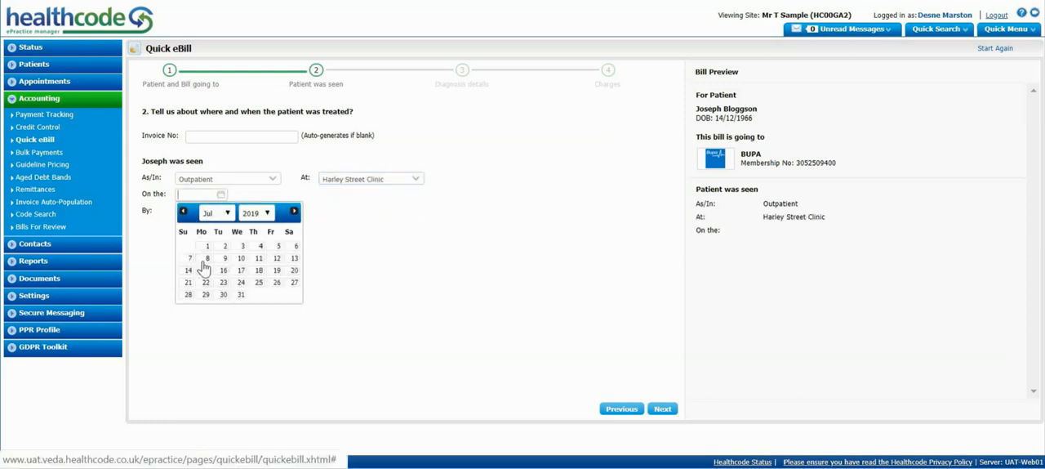
click(204, 258)
click(188, 212)
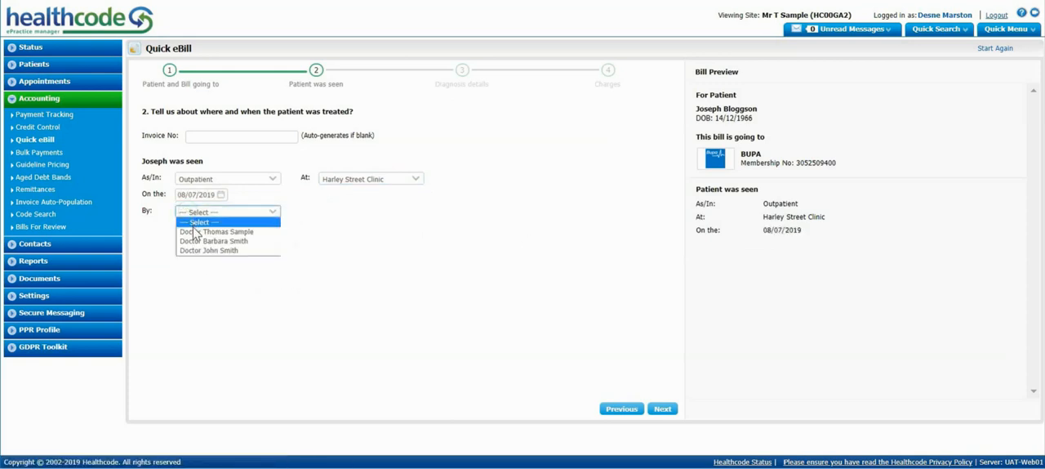
click(197, 232)
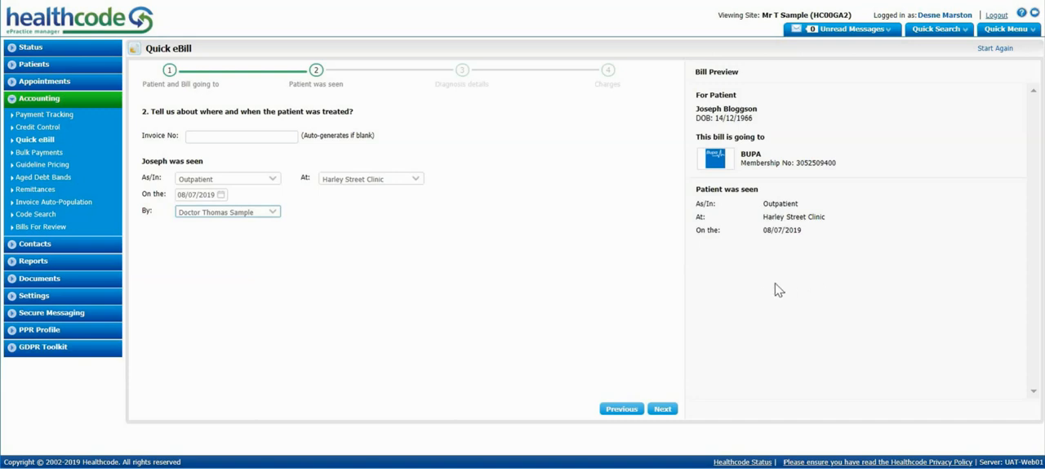
click(663, 410)
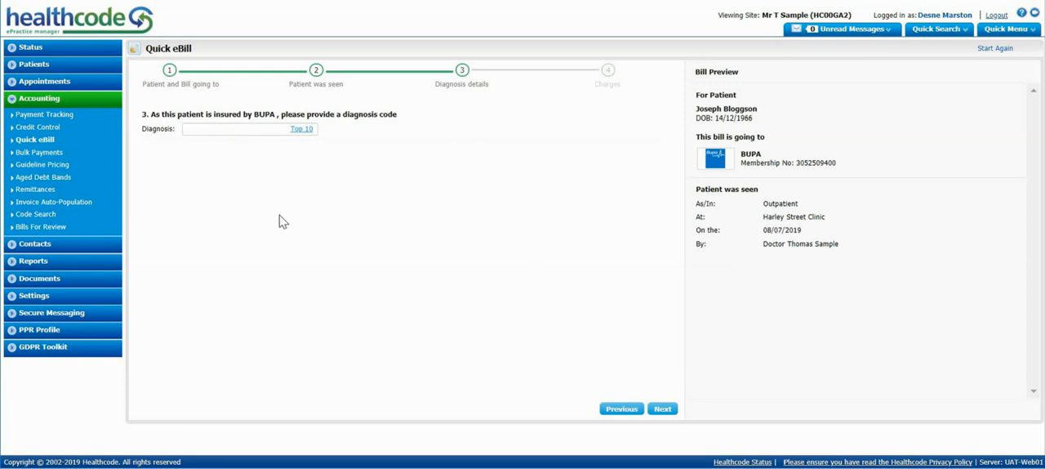
Add diagnoses 46100 Acute Sinusitis as primary and 03400 Streptococcal Sore Throat and Scarlatina as secondary, and continue to the charges.
text(sinus)
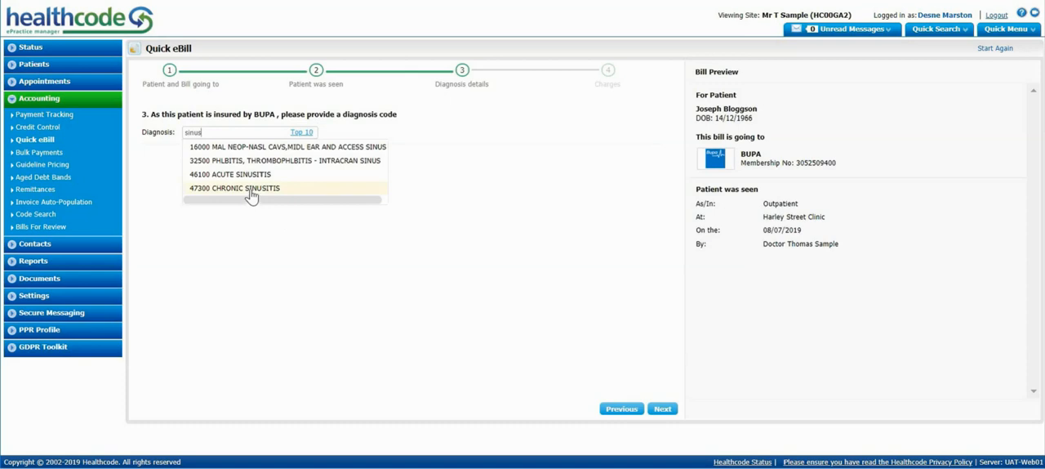
click(254, 176)
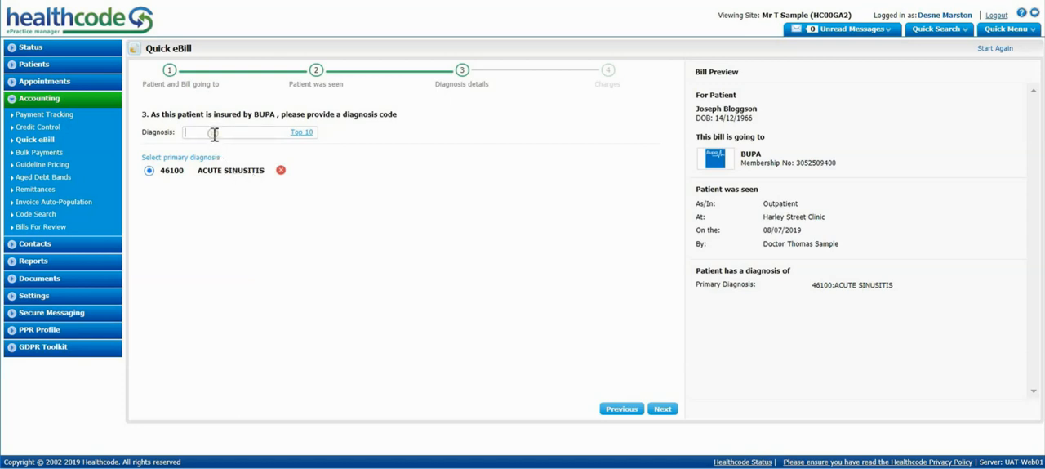
text(throat)
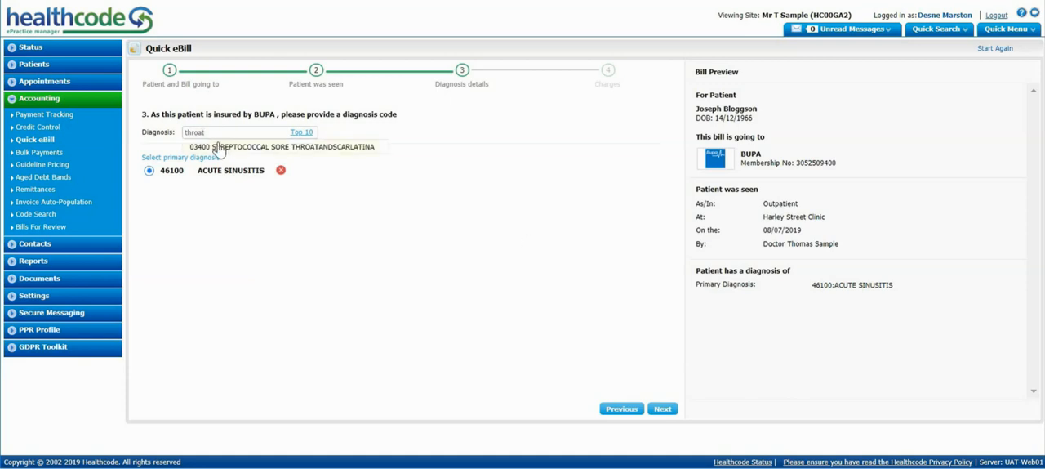
click(217, 146)
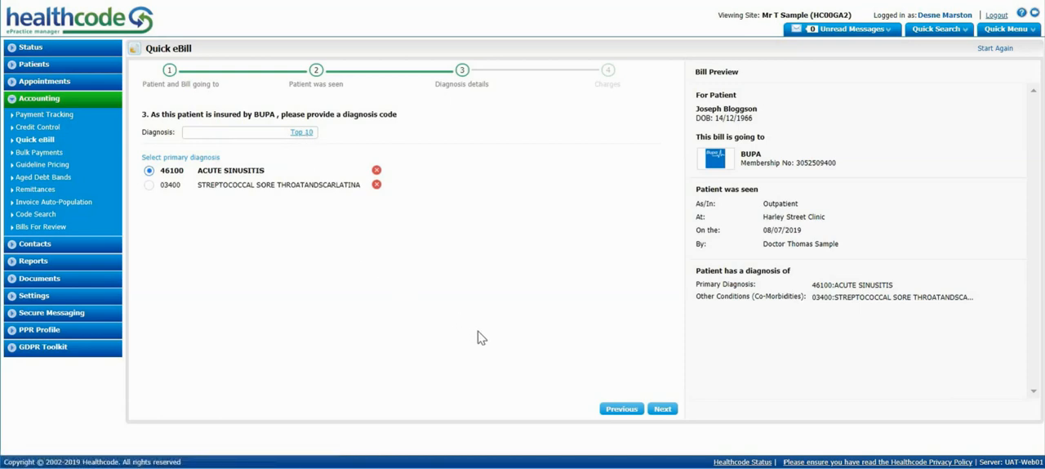
click(664, 410)
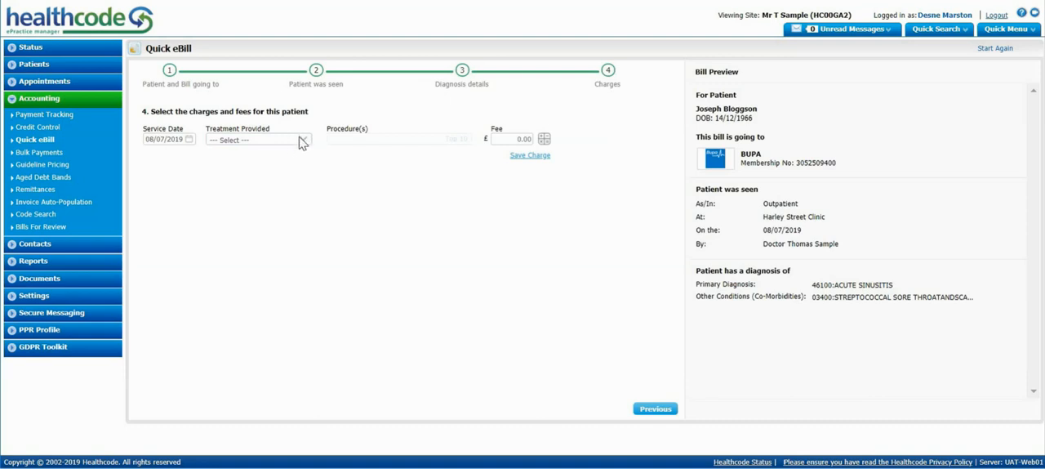
Search the other treatment codes for physiotherapy and look through the matching codes.
click(303, 144)
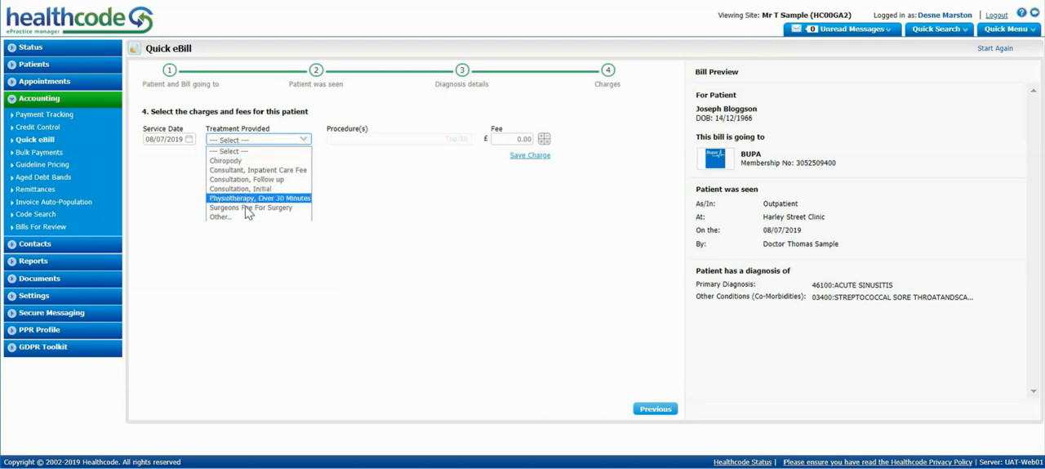
click(243, 217)
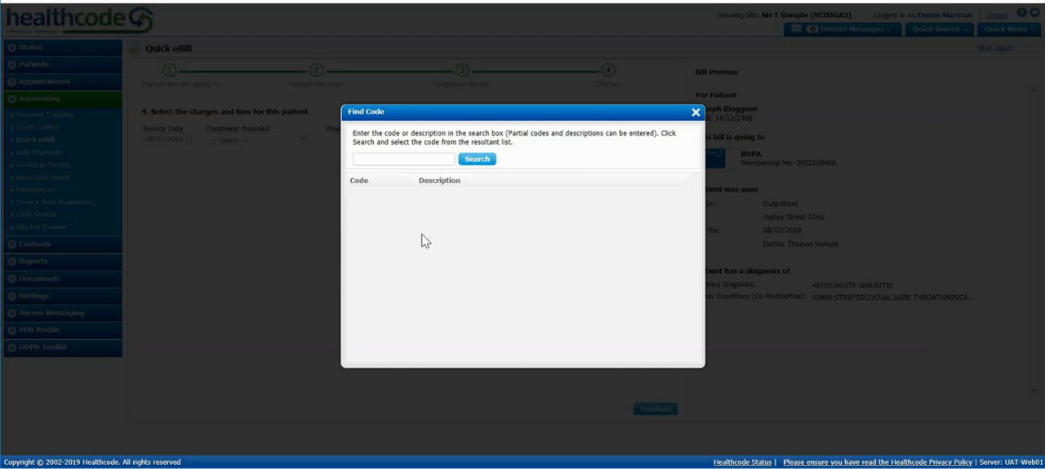
text(physiotherapy)
click(481, 161)
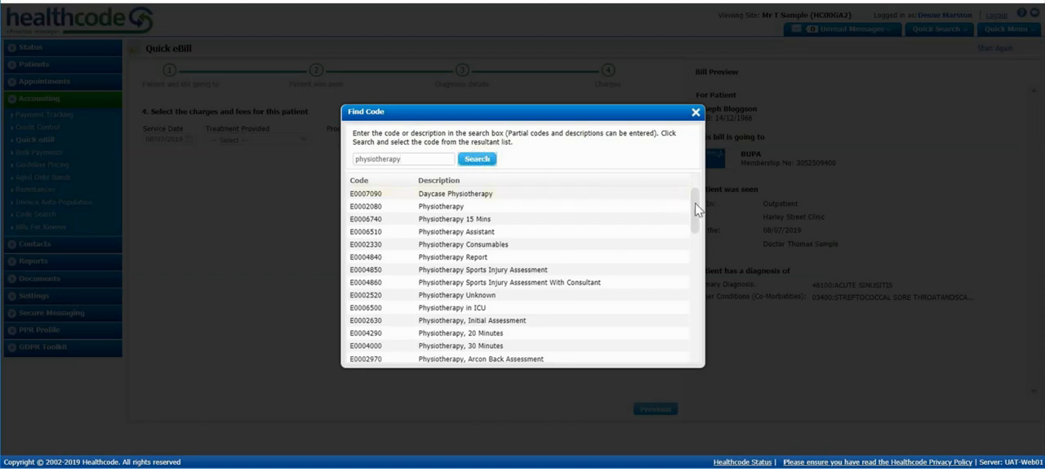
drag(692, 215, 683, 273)
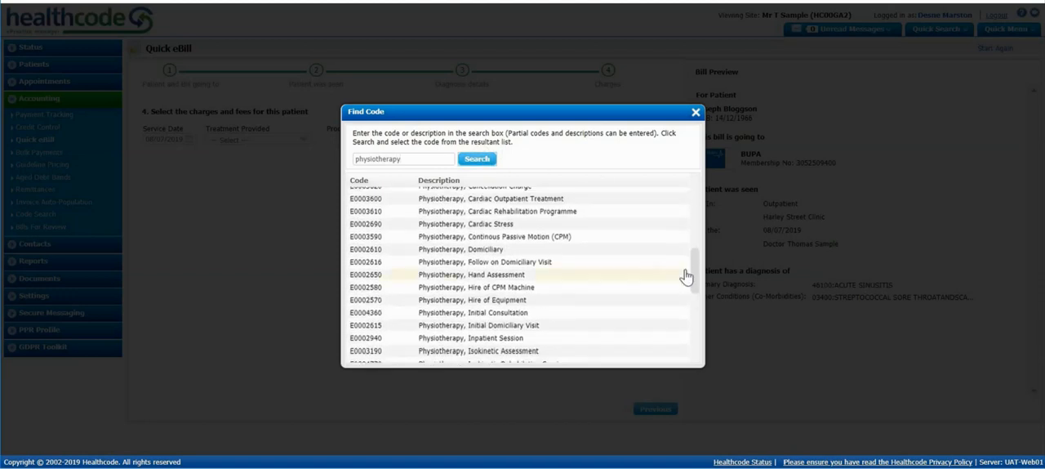
click(696, 111)
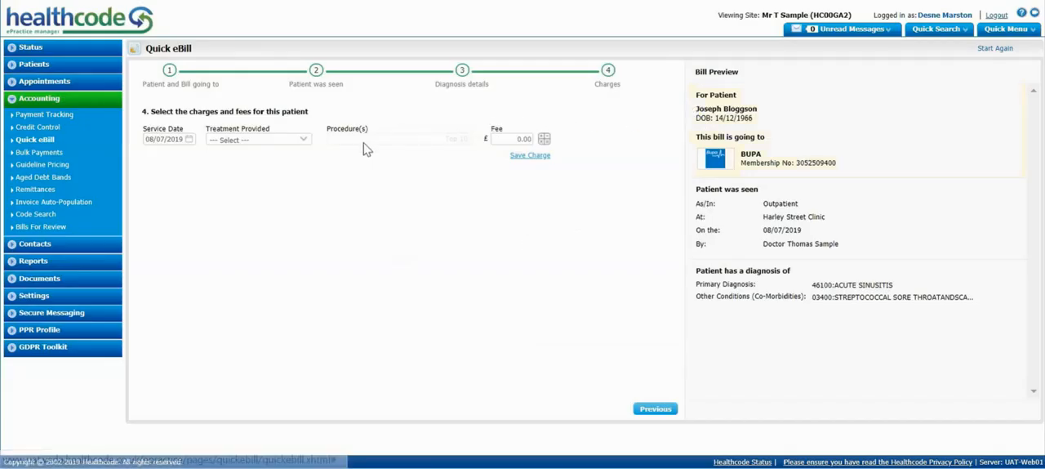
Add a Consultation, Initial charge dated 08/07/2019 with its calculated fee of £250.00 and save it.
click(305, 140)
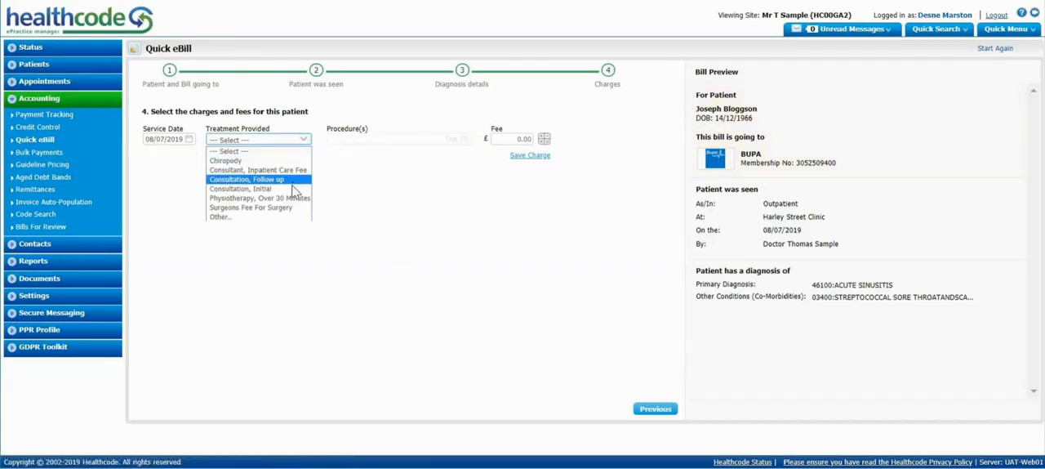
click(292, 191)
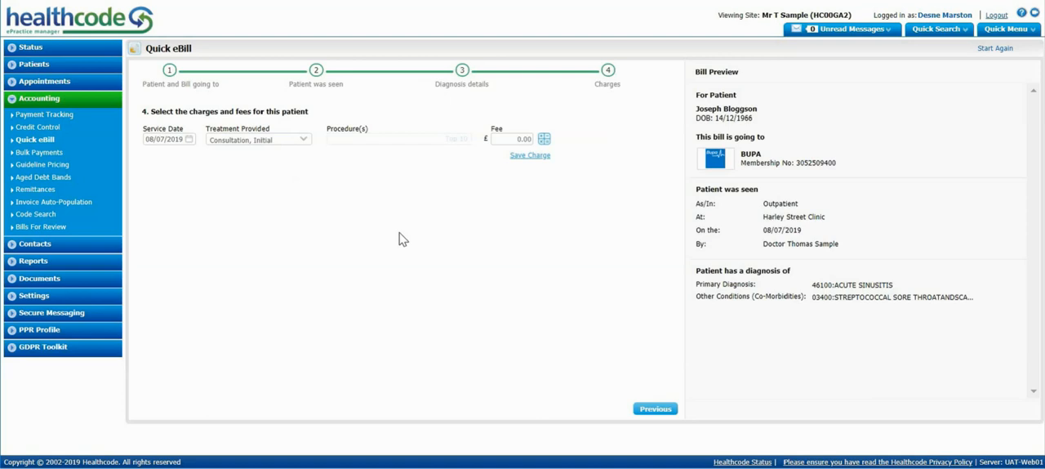
click(544, 141)
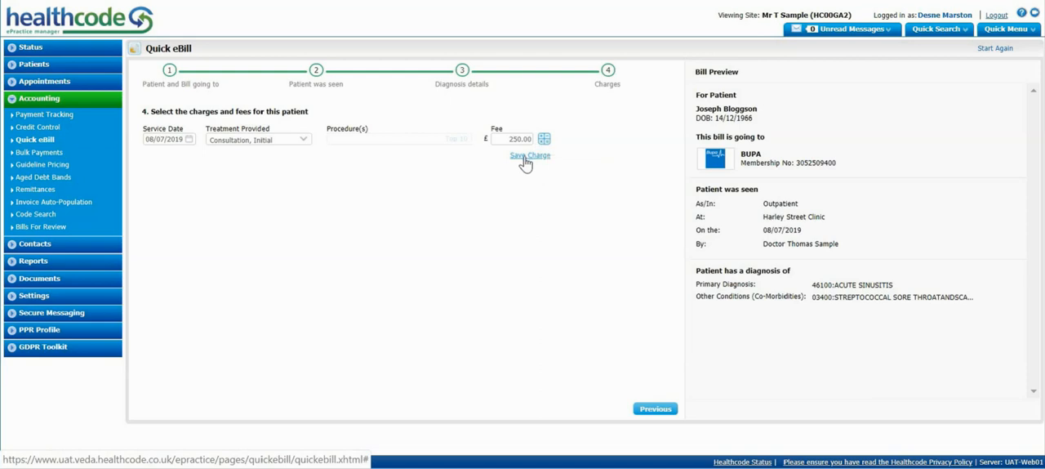
click(525, 159)
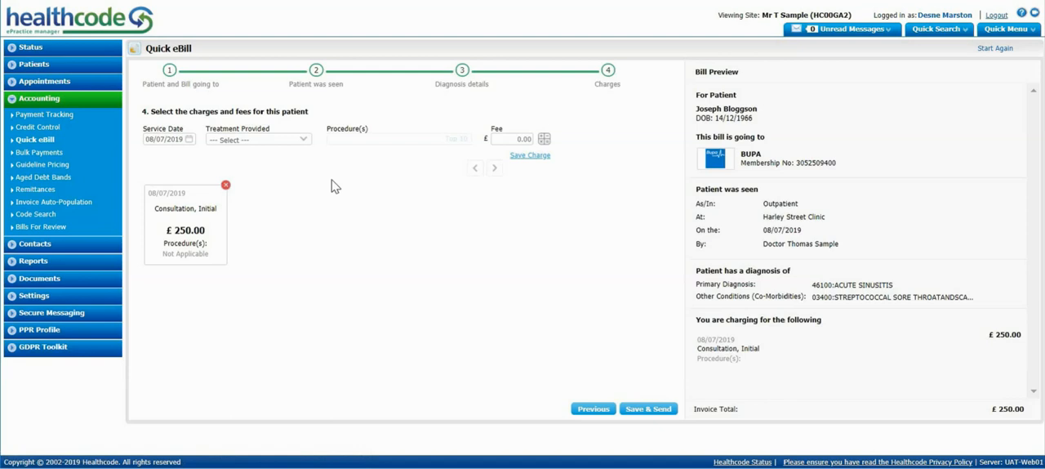
Add and save a Surgeons Fee For Surgery charge with procedure E1780 Diagnostic endoscopy of sinus and its calculated fee of £91.00.
click(307, 141)
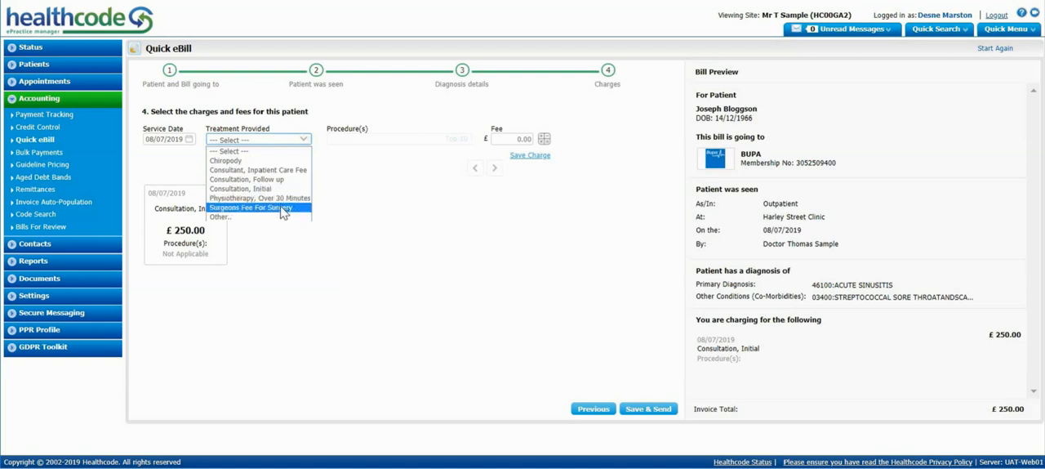
click(282, 208)
click(375, 138)
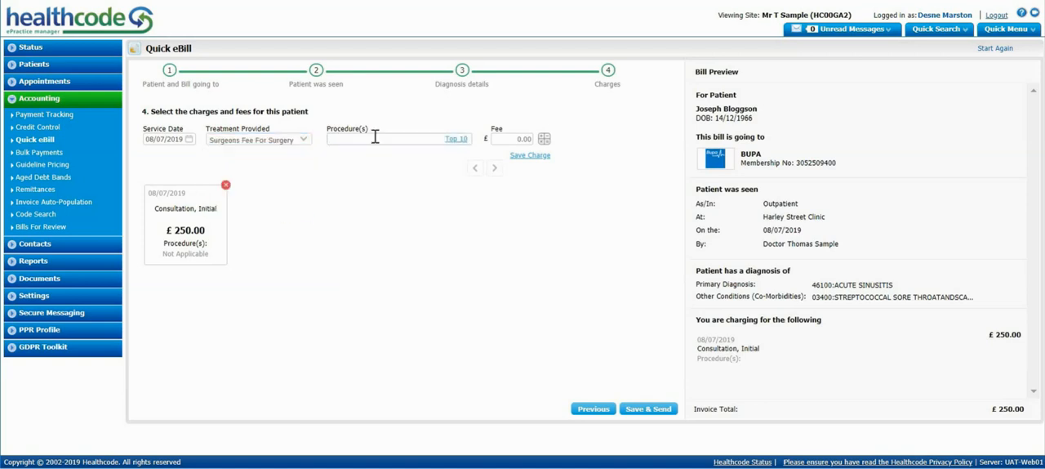
text(E1780)
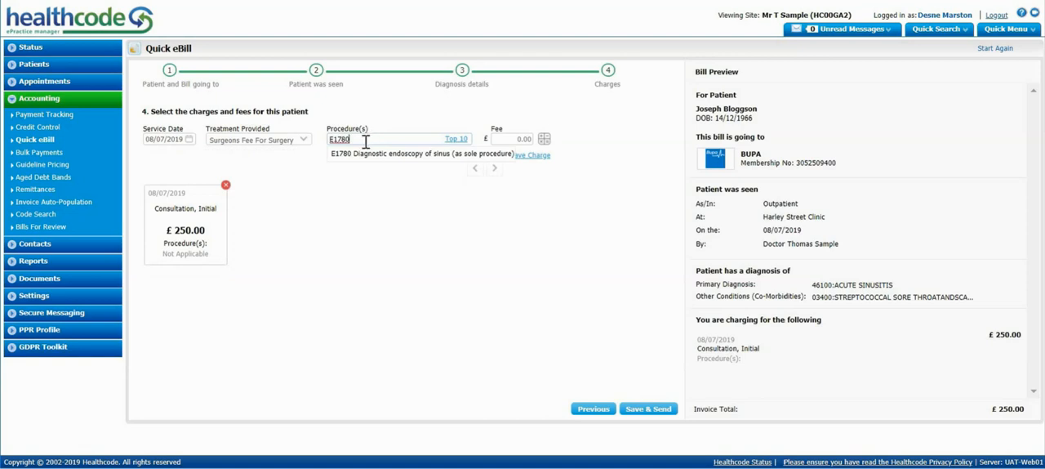
drag(364, 140, 311, 140)
text(sinus)
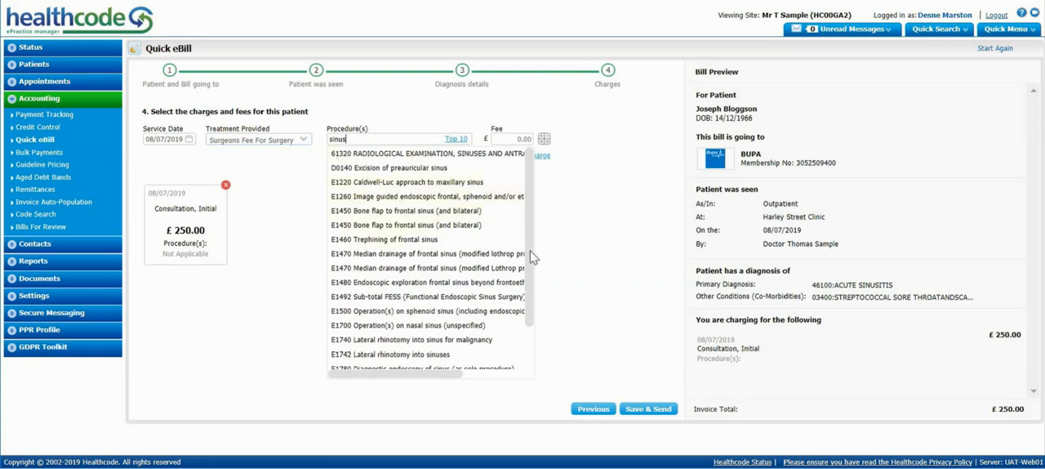
drag(529, 250, 531, 298)
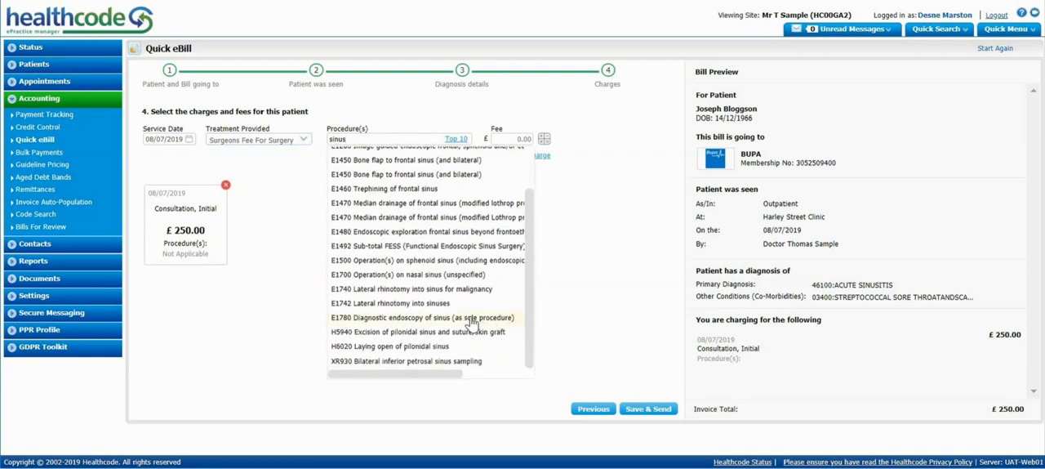
click(472, 321)
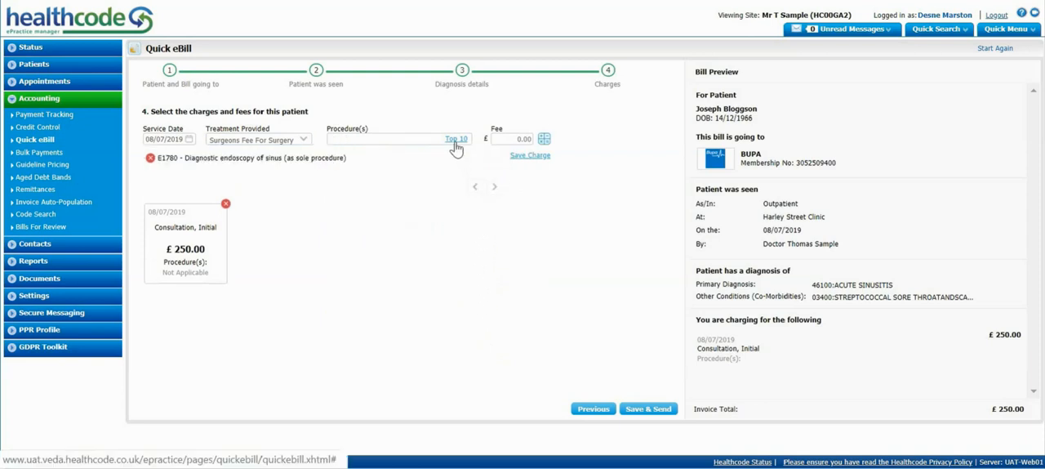
click(545, 140)
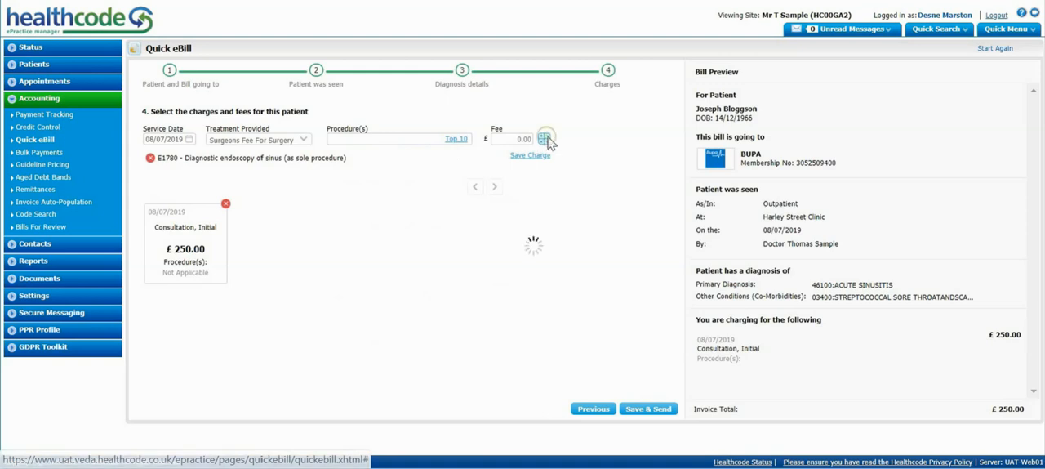
click(527, 157)
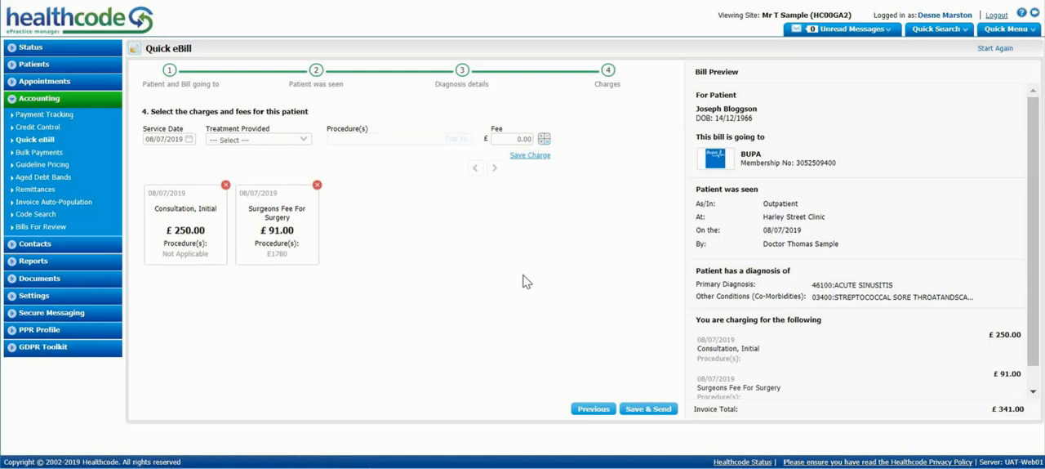
Save and send the bill for the 08/07/2019 visit and refresh the status of the patient's invoices.
click(629, 408)
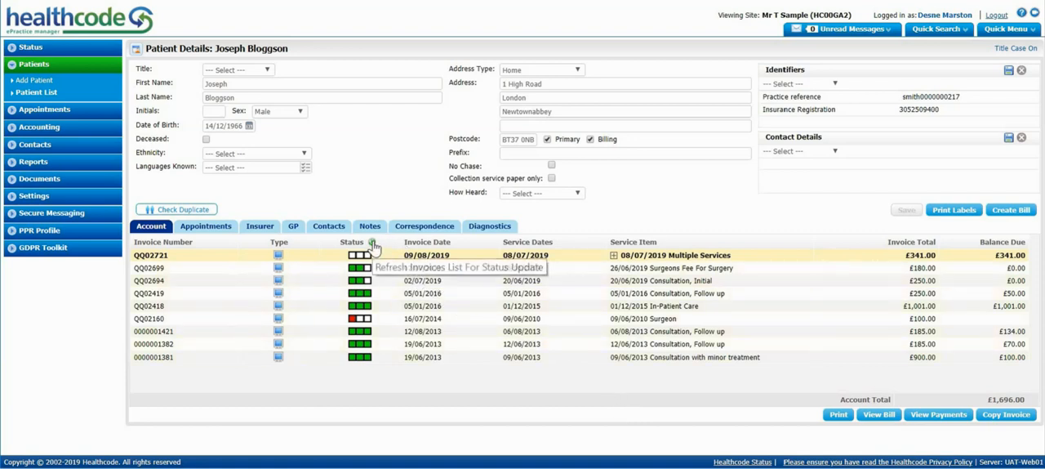
click(452, 231)
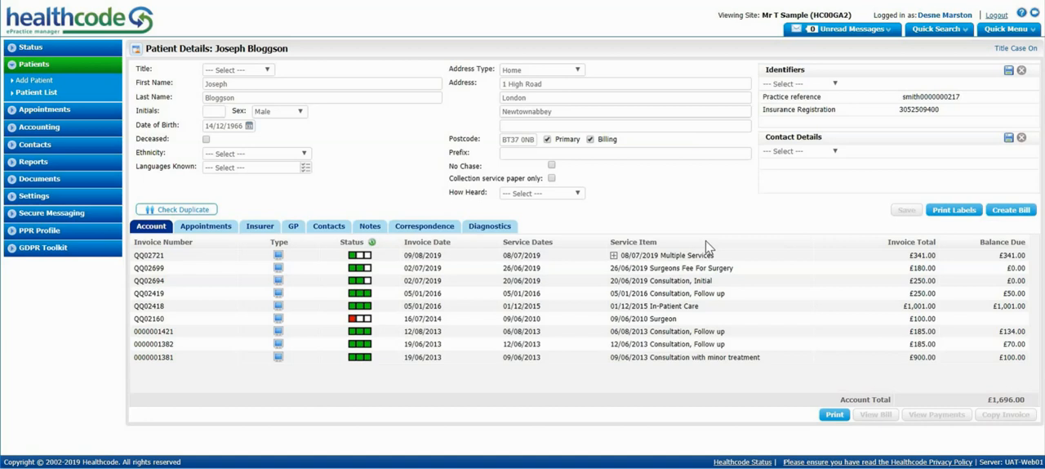
Start a new Quick eBill for the same patient with BUPA as payor and continue to the visit details.
text(oggs)
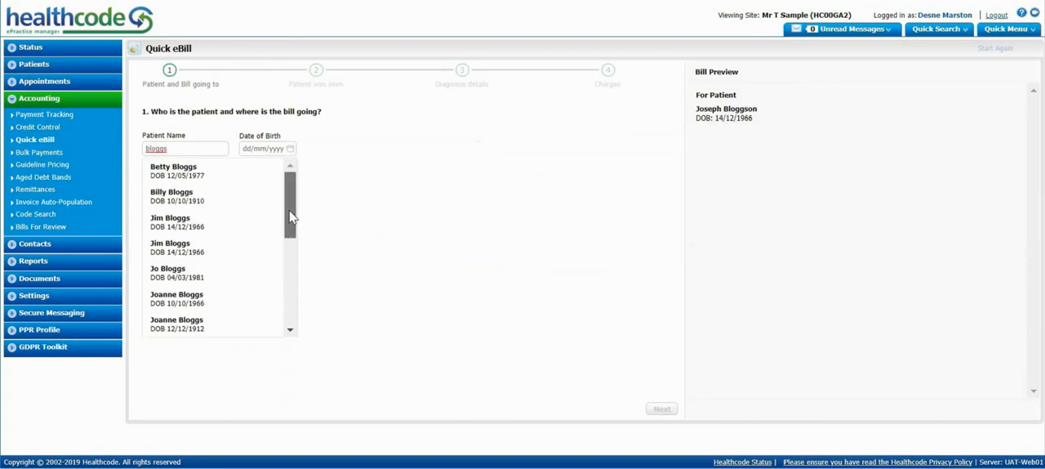
drag(291, 216, 287, 279)
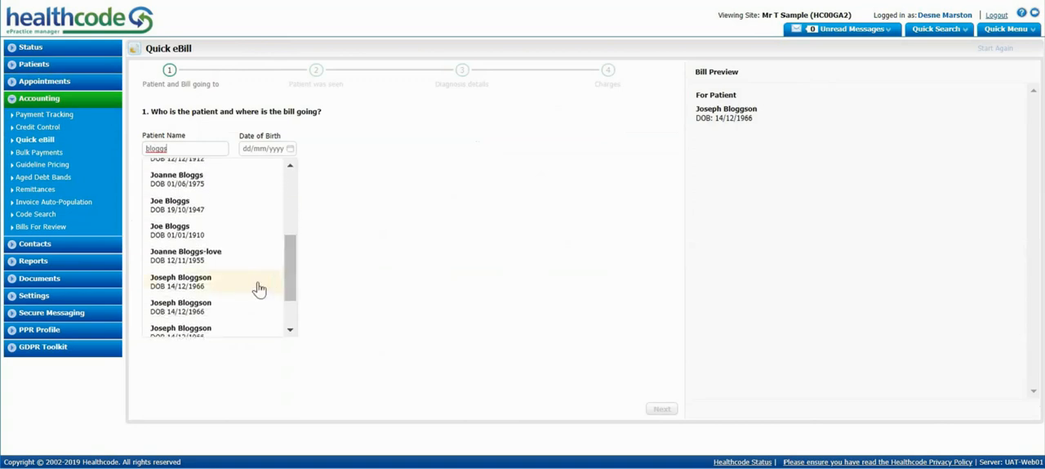
click(259, 281)
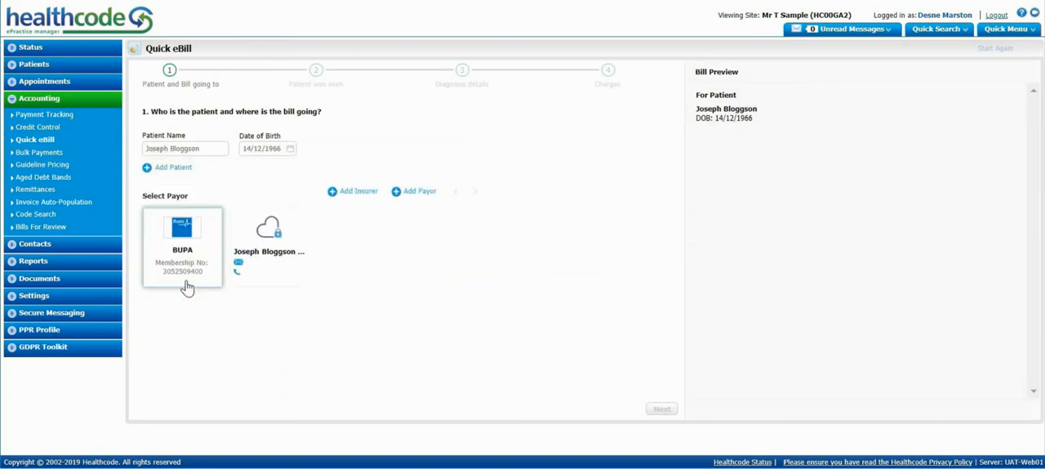
click(180, 243)
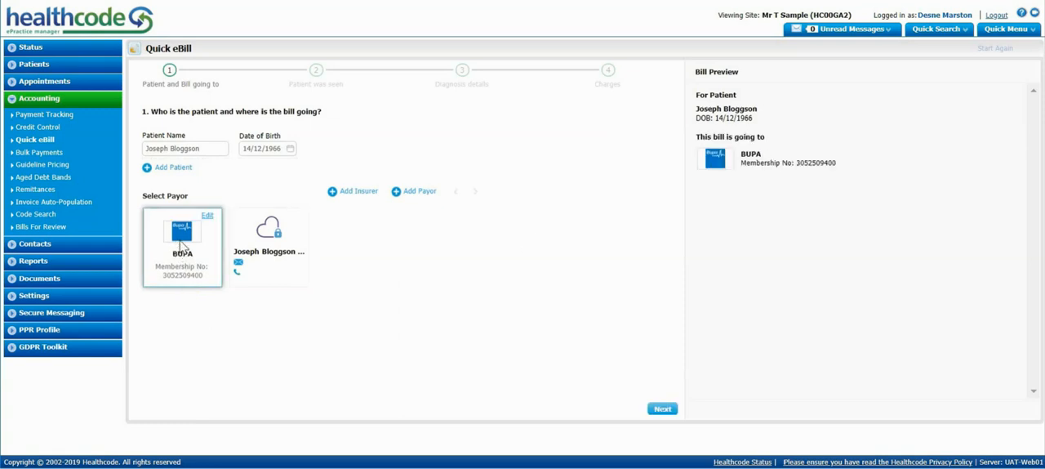
click(668, 415)
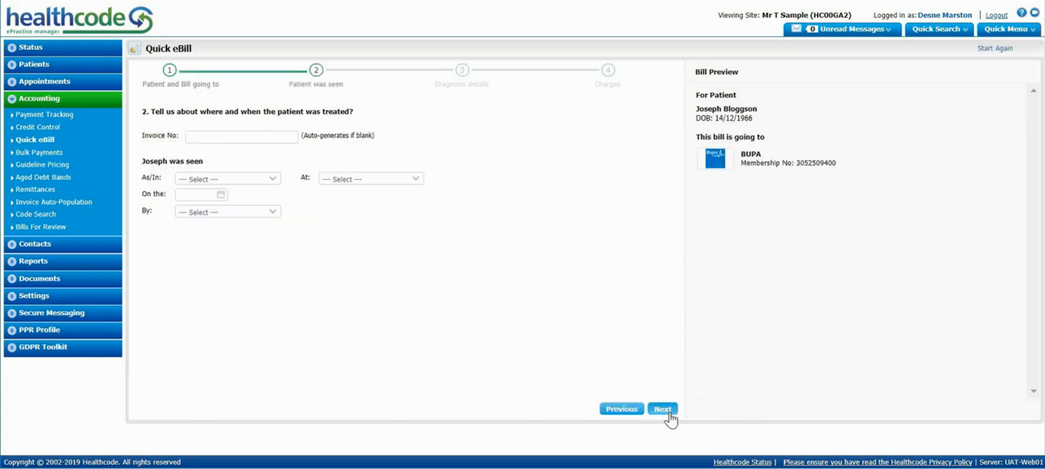
Enter the visit as Outpatient at Harley Street Clinic on 05/08/2019 with the first listed doctor.
click(261, 179)
click(260, 217)
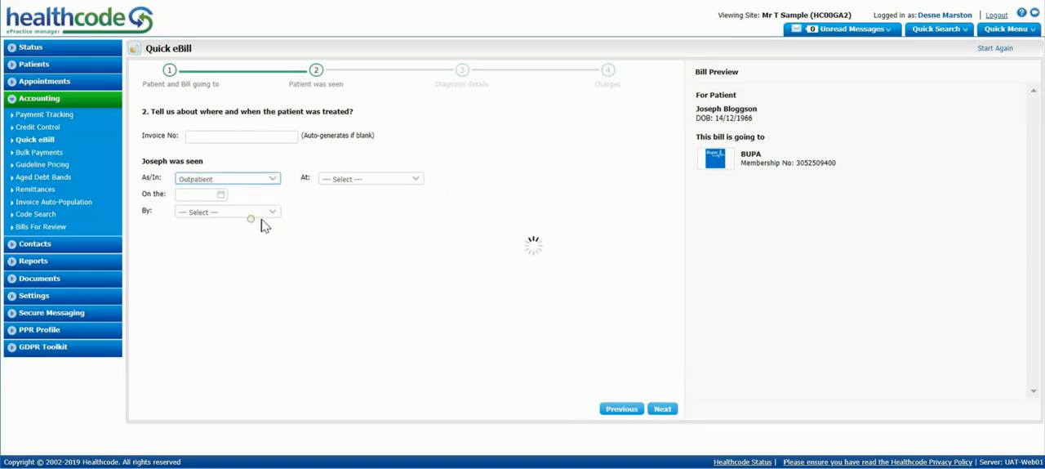
click(366, 180)
click(367, 217)
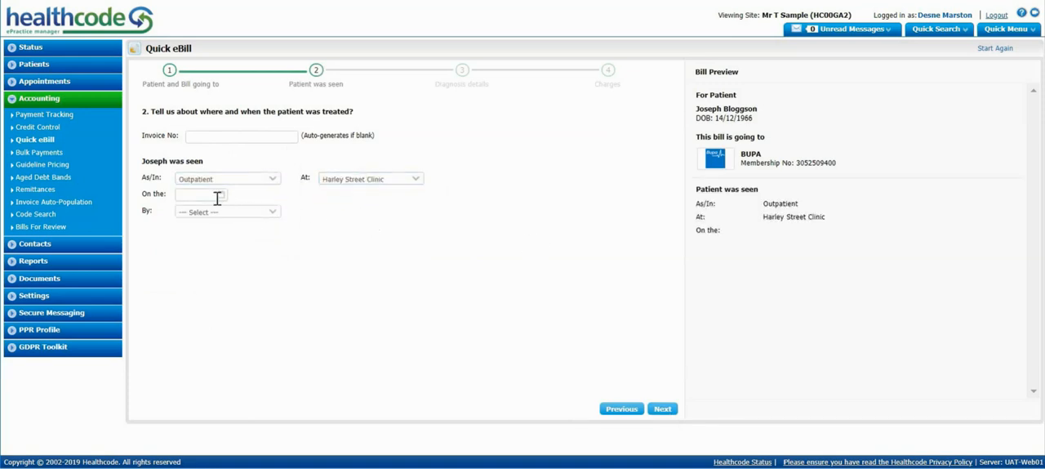
click(221, 196)
click(207, 261)
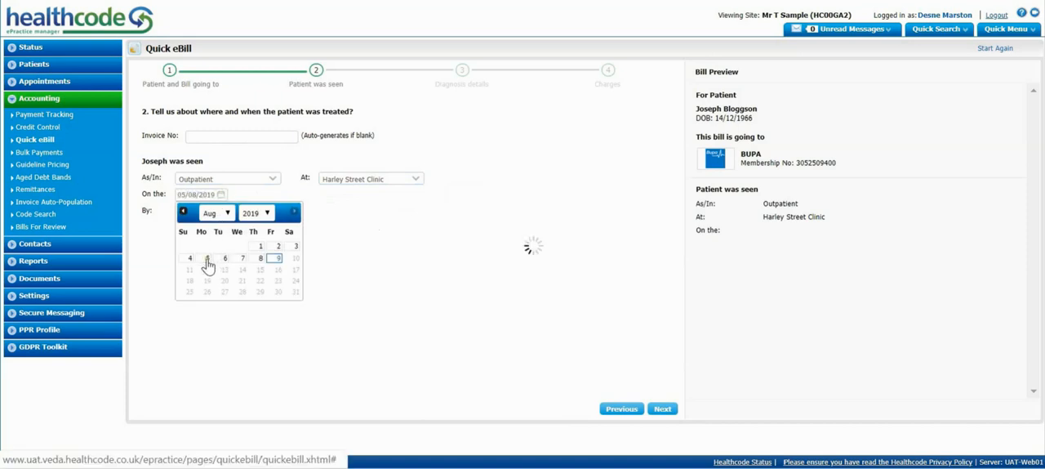
click(210, 213)
click(206, 231)
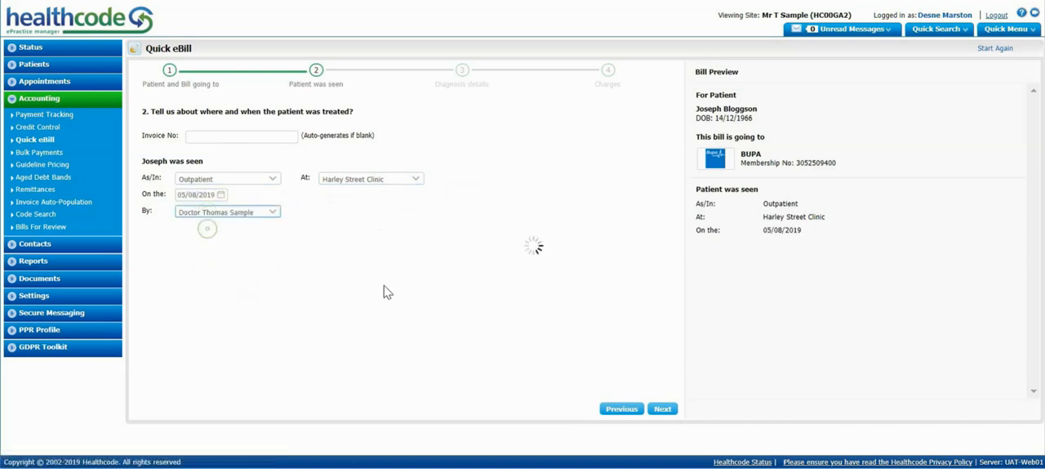
Continue to the diagnosis details, add 46100 Acute Sinusitis as the primary diagnosis, and proceed to the charges.
click(665, 411)
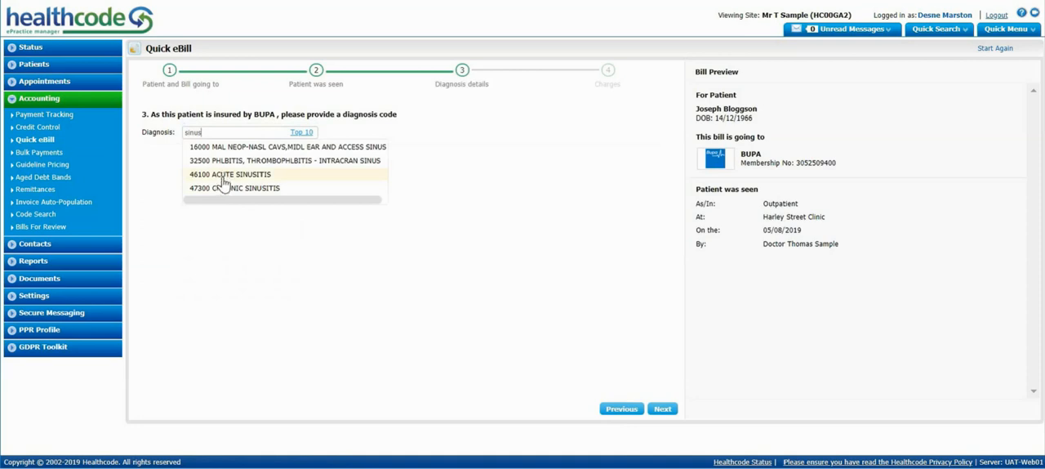
click(224, 174)
click(663, 409)
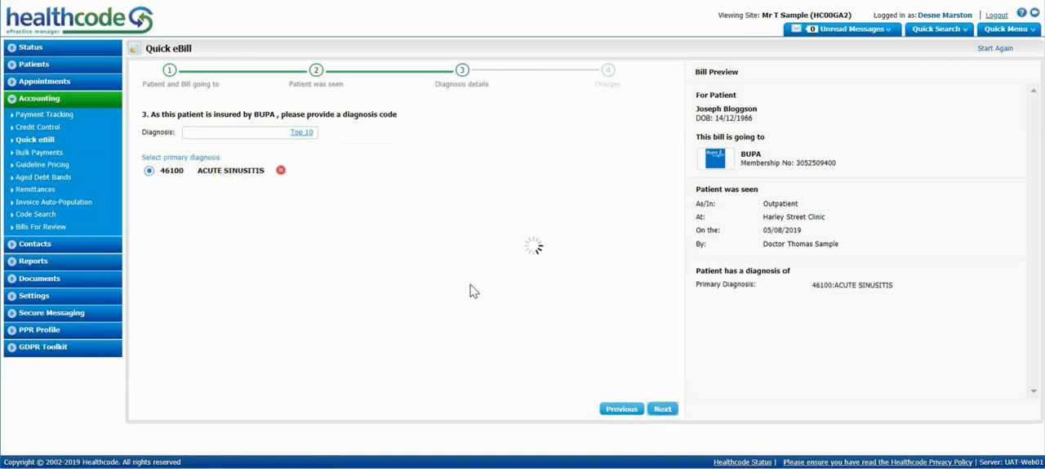
Add a Consultation, Follow up charge dated 05/08/2019 with its calculated fee of £195.00 and save it.
click(270, 140)
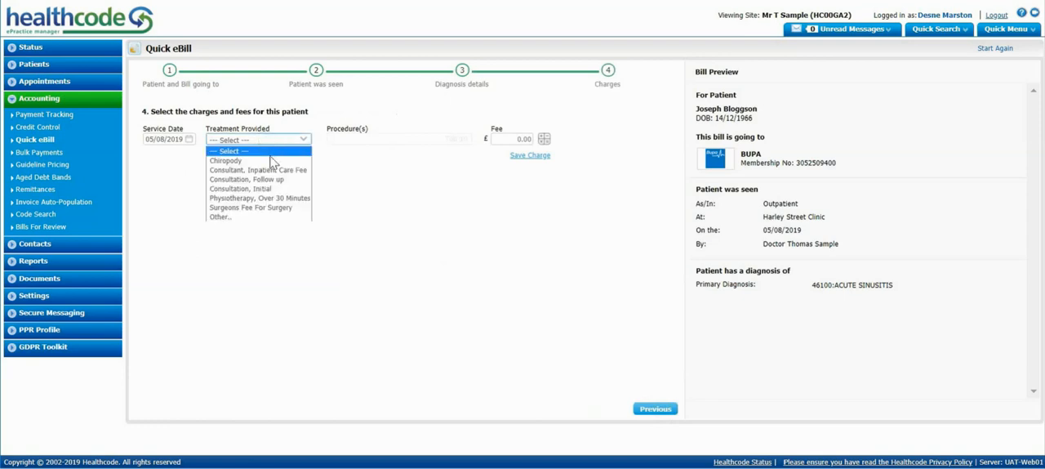
click(269, 179)
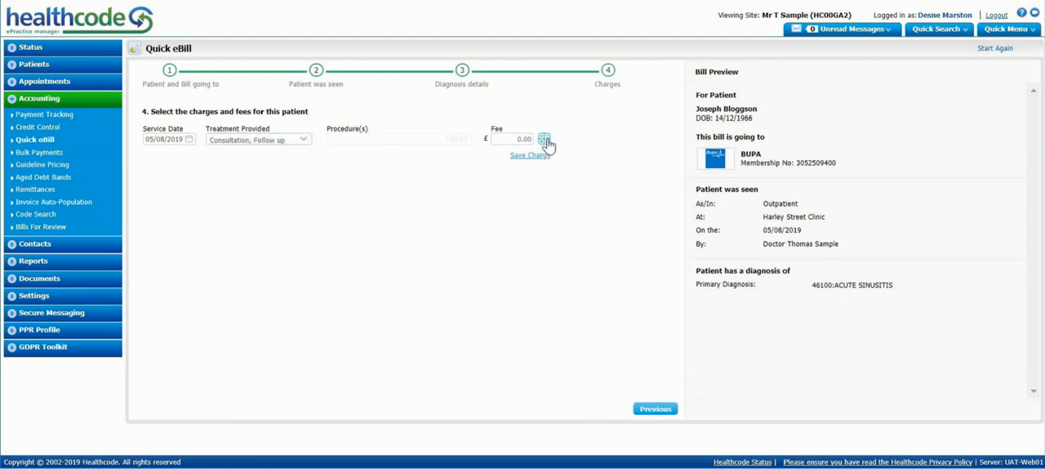
click(545, 140)
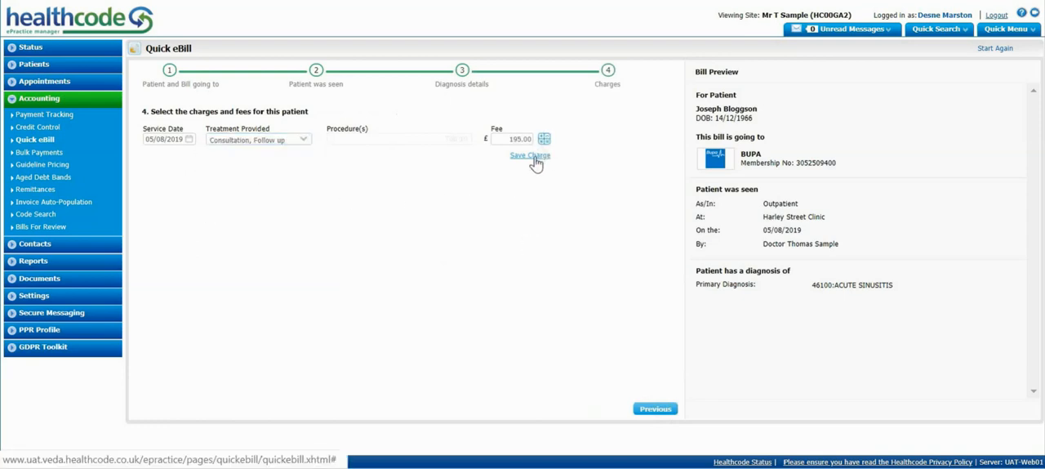
click(532, 156)
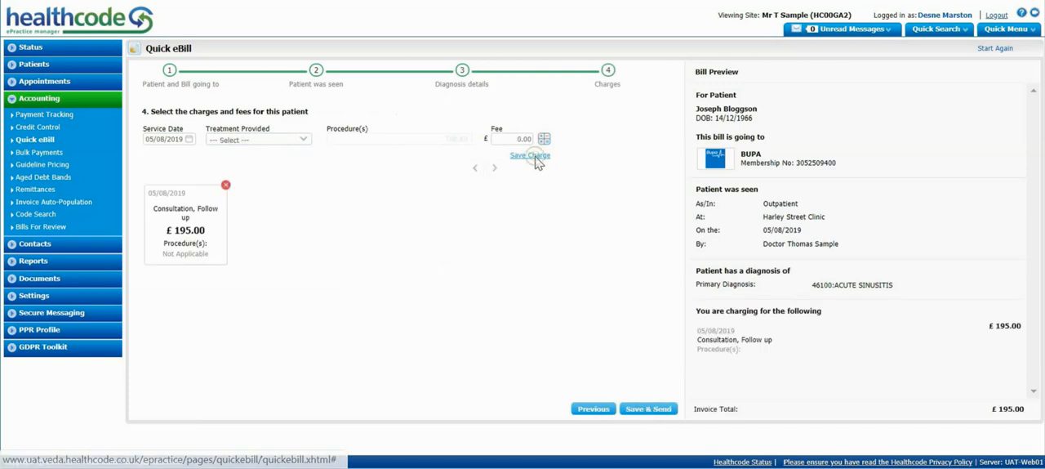
Save and send the follow-up consultation bill and refresh the invoice status list.
click(647, 410)
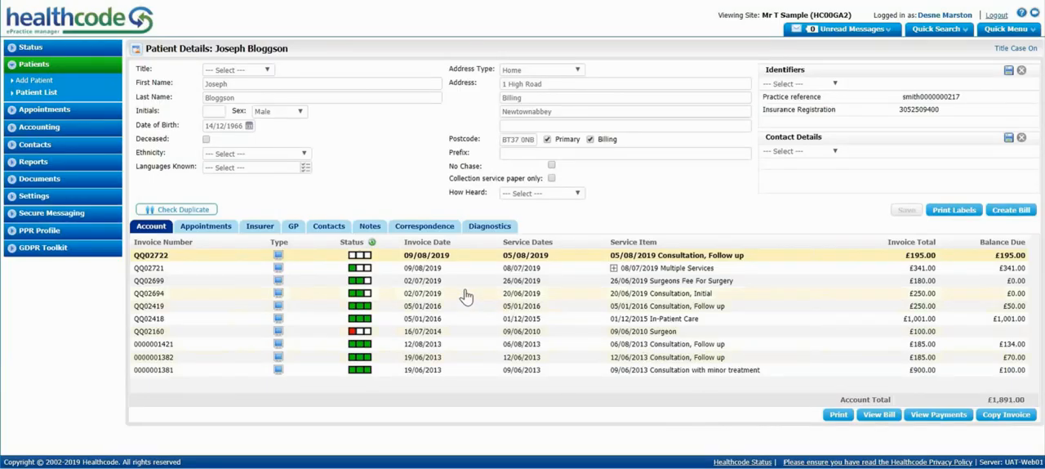
click(372, 244)
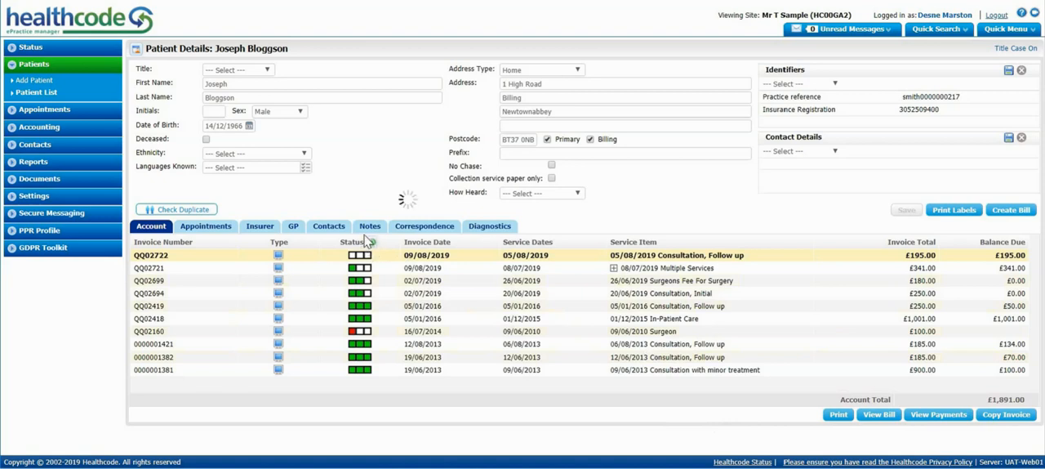